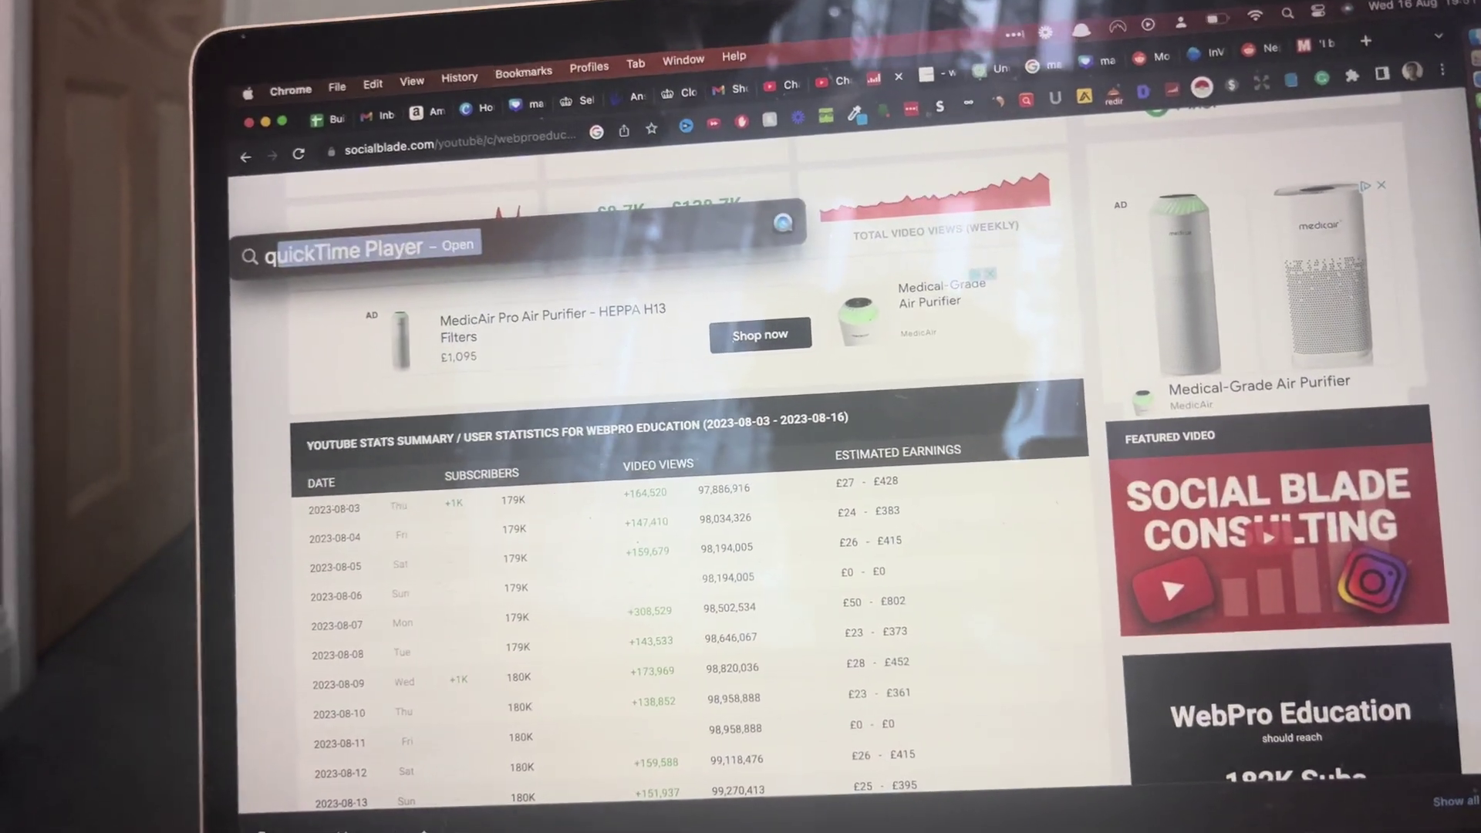
# - Launch QuickTime Player from Spotlight, dismiss its file-open dialog, and choose New Screen Recording
pyautogui.press('Return')
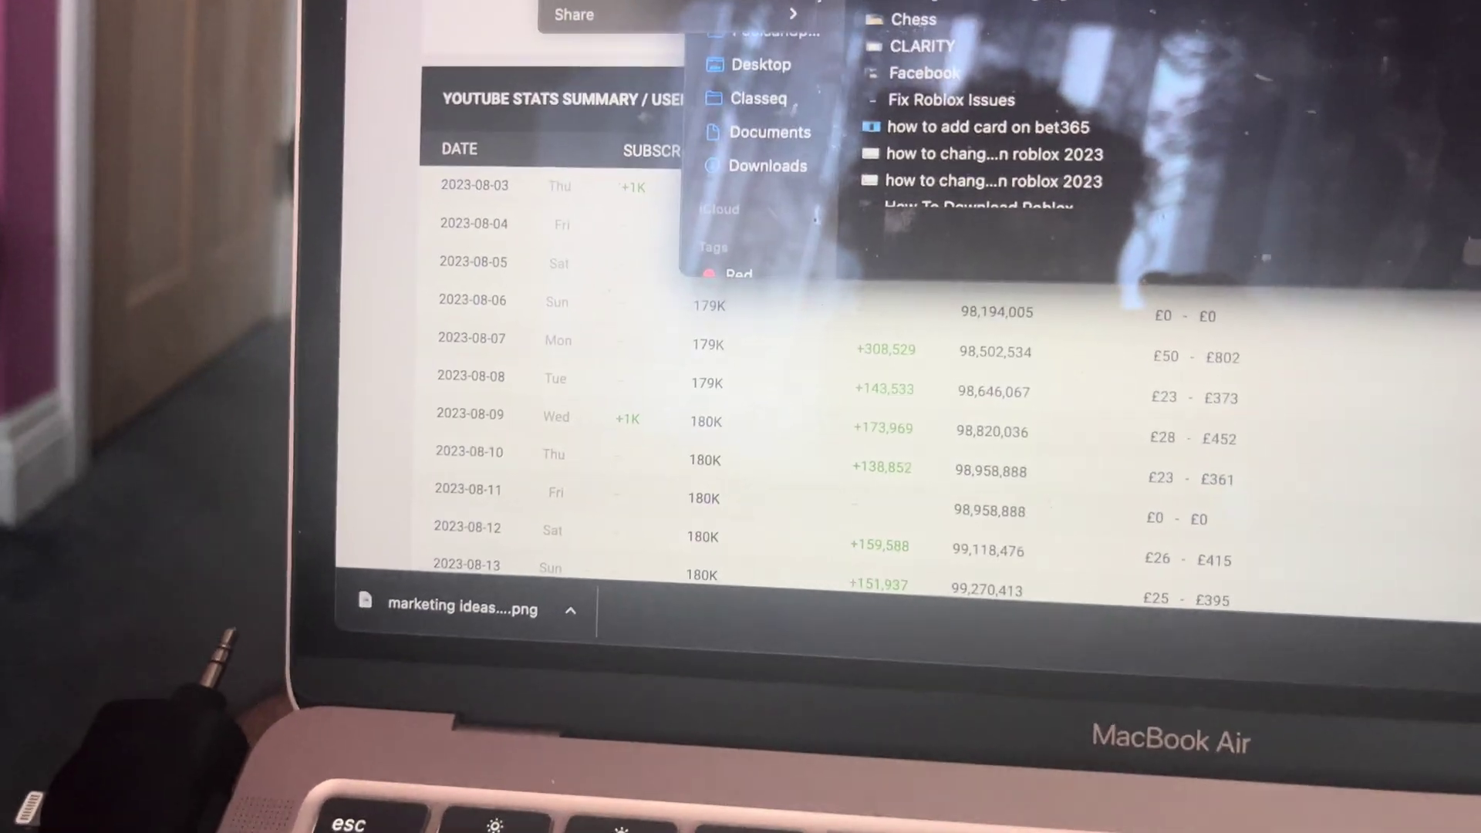
pyautogui.press('Escape')
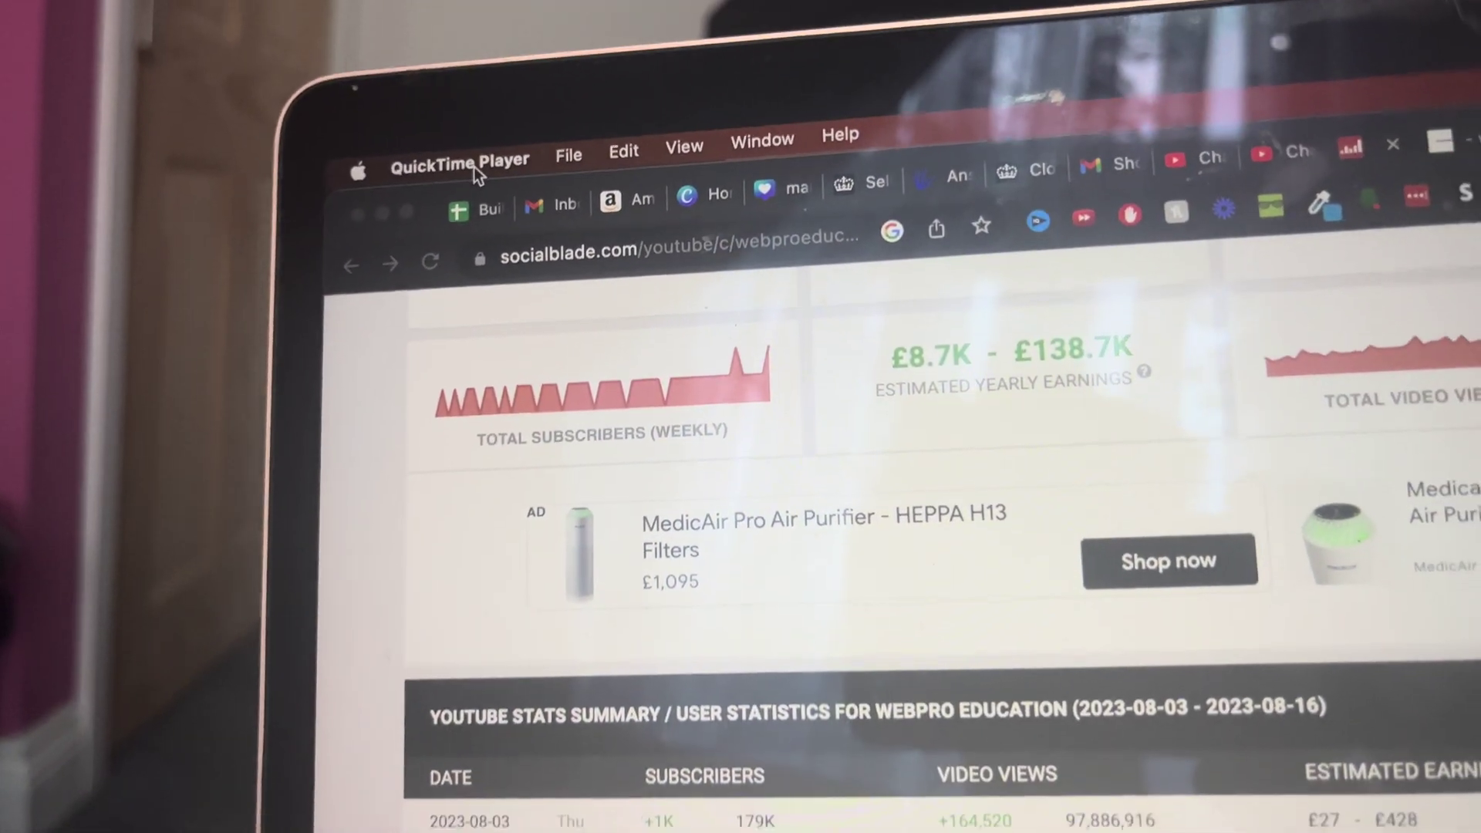
pyautogui.click(487, 137)
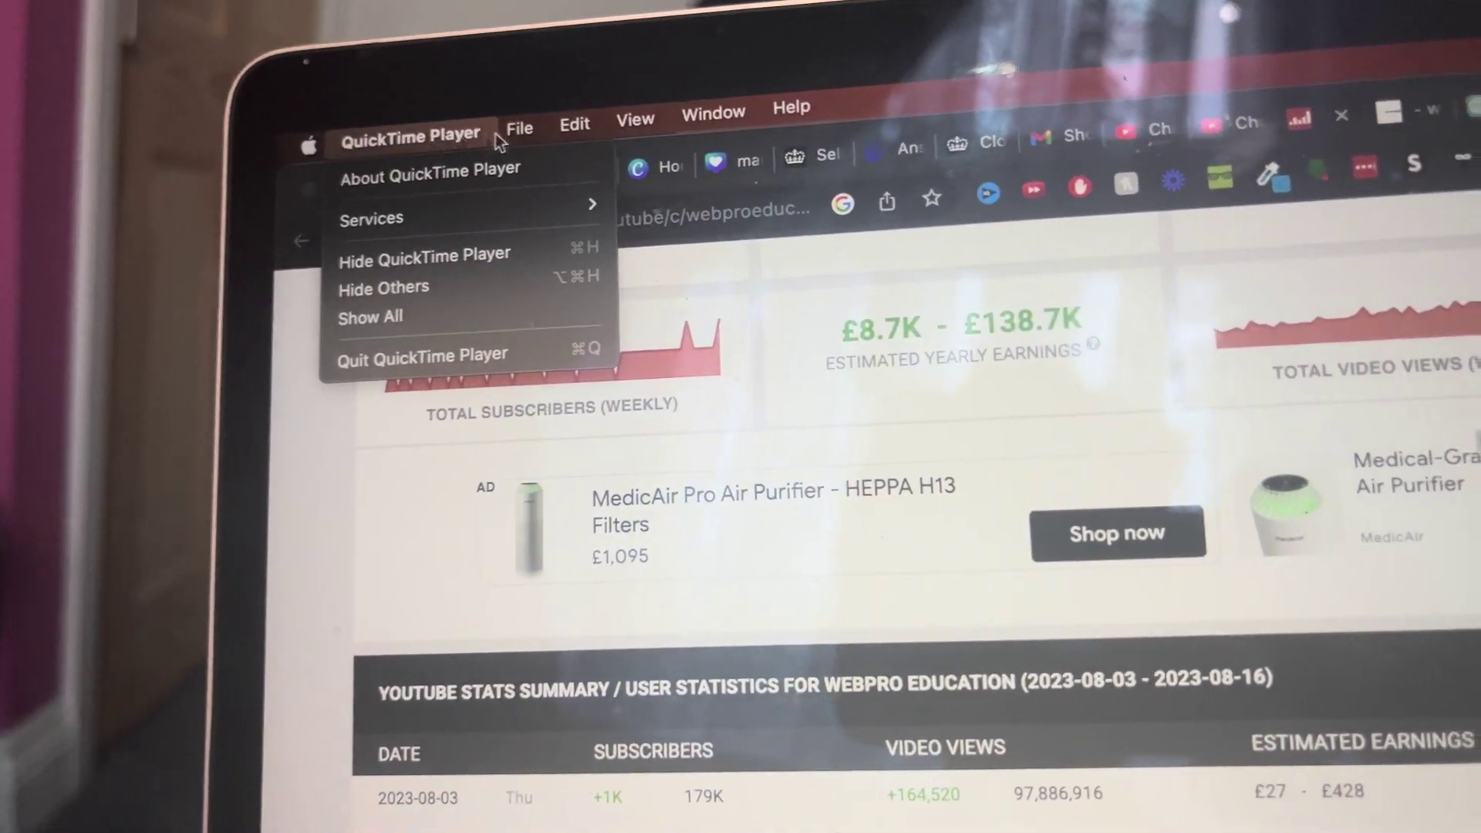
pyautogui.click(584, 204)
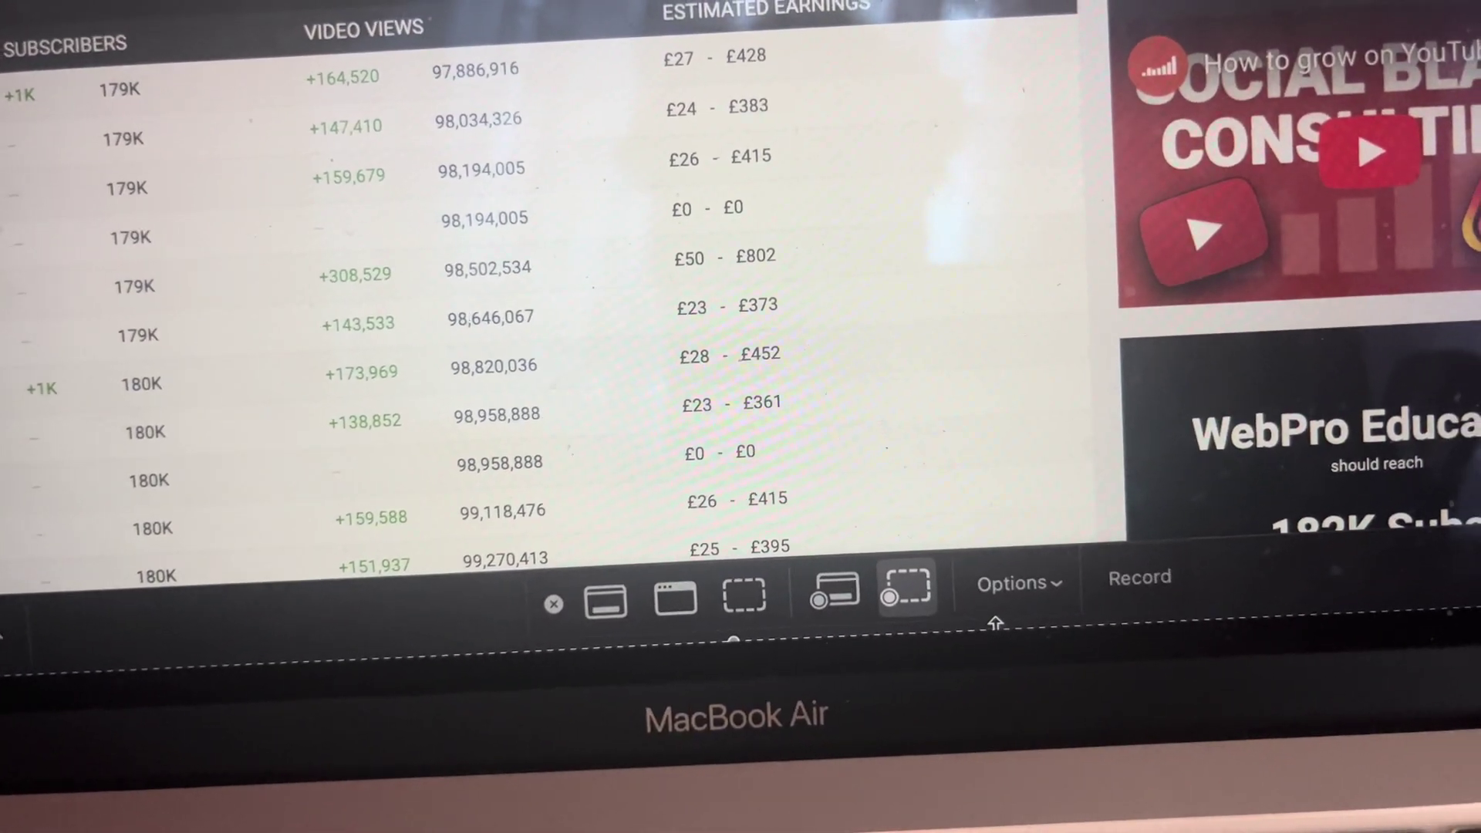
# - Open the screen-recording Options menu to choose the microphone
pyautogui.click(1022, 584)
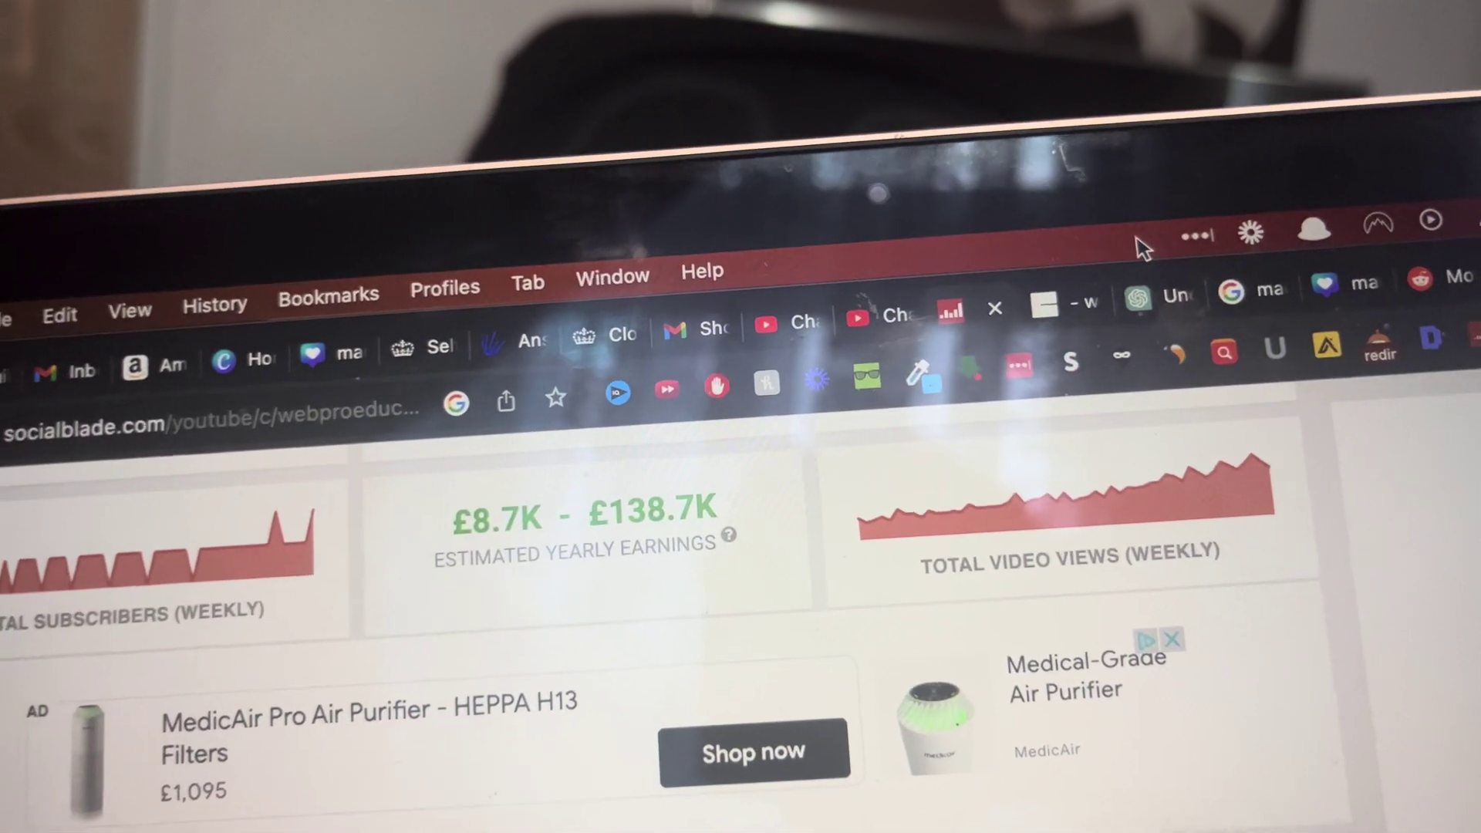
# - Stop recording, play the 13-second clip, and raise the system volume to full
pyautogui.click(1136, 239)
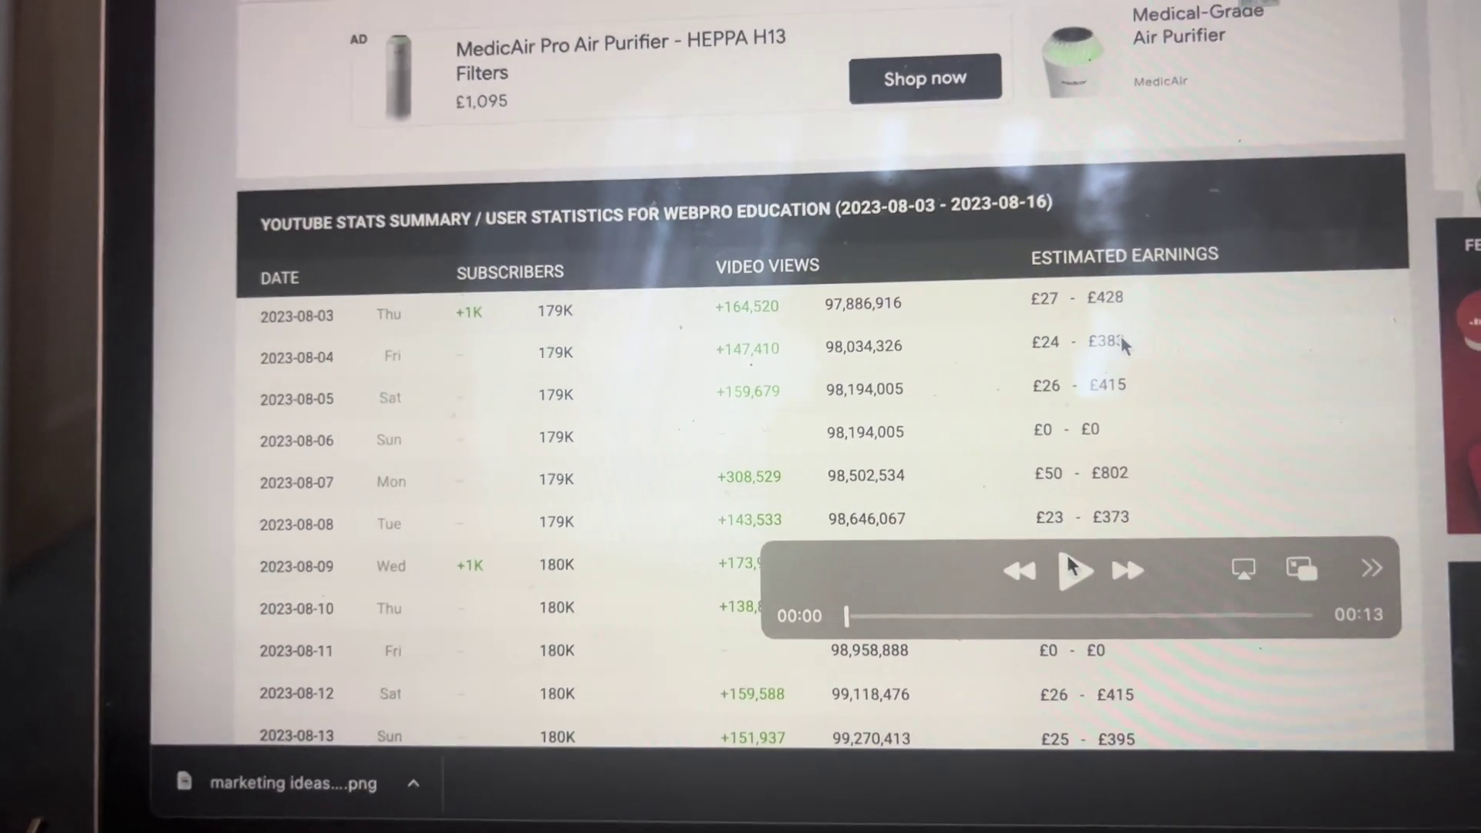
pyautogui.click(1070, 567)
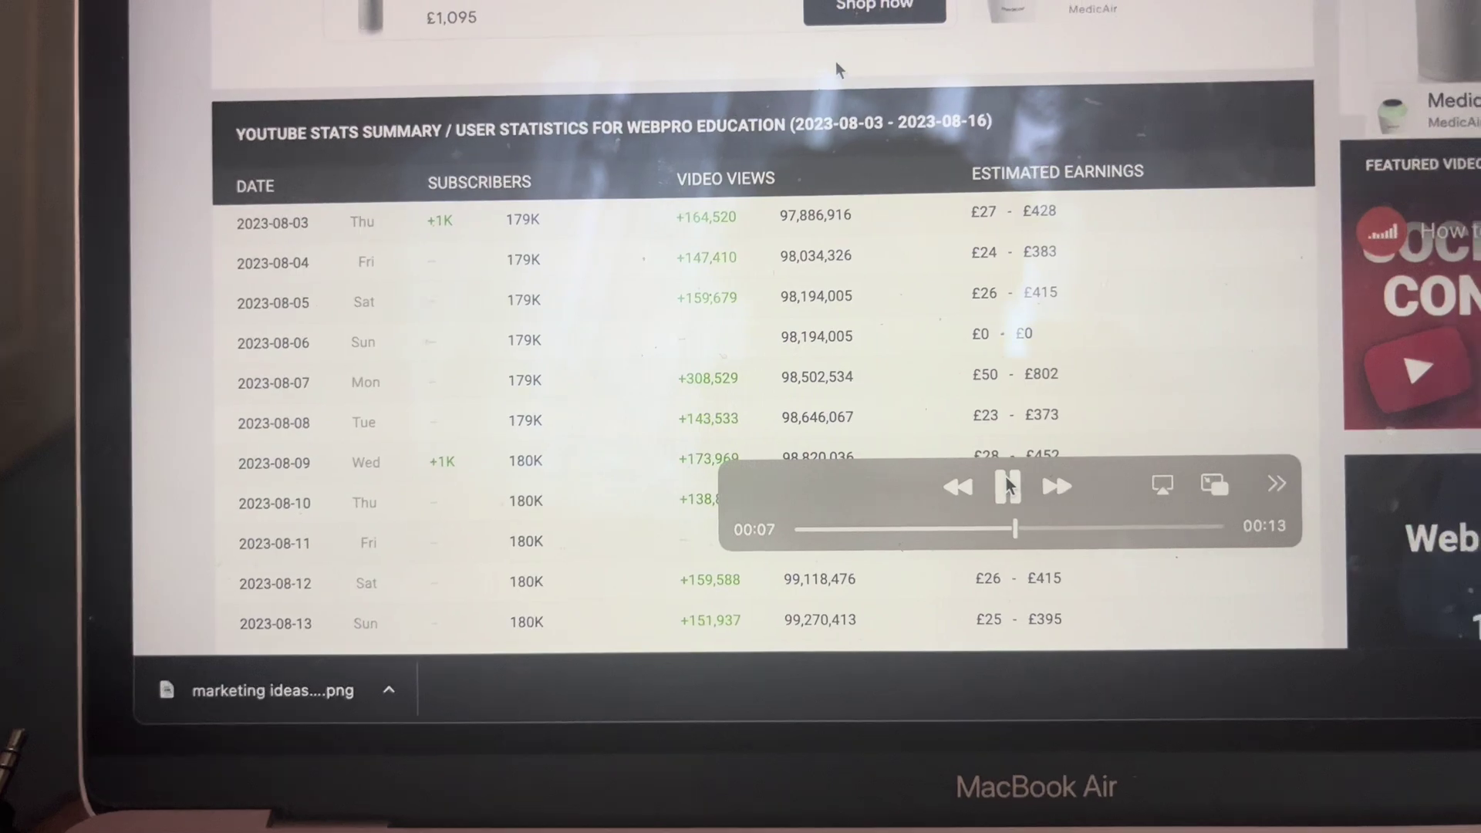
pyautogui.press('XF86AudioRaiseVolume')
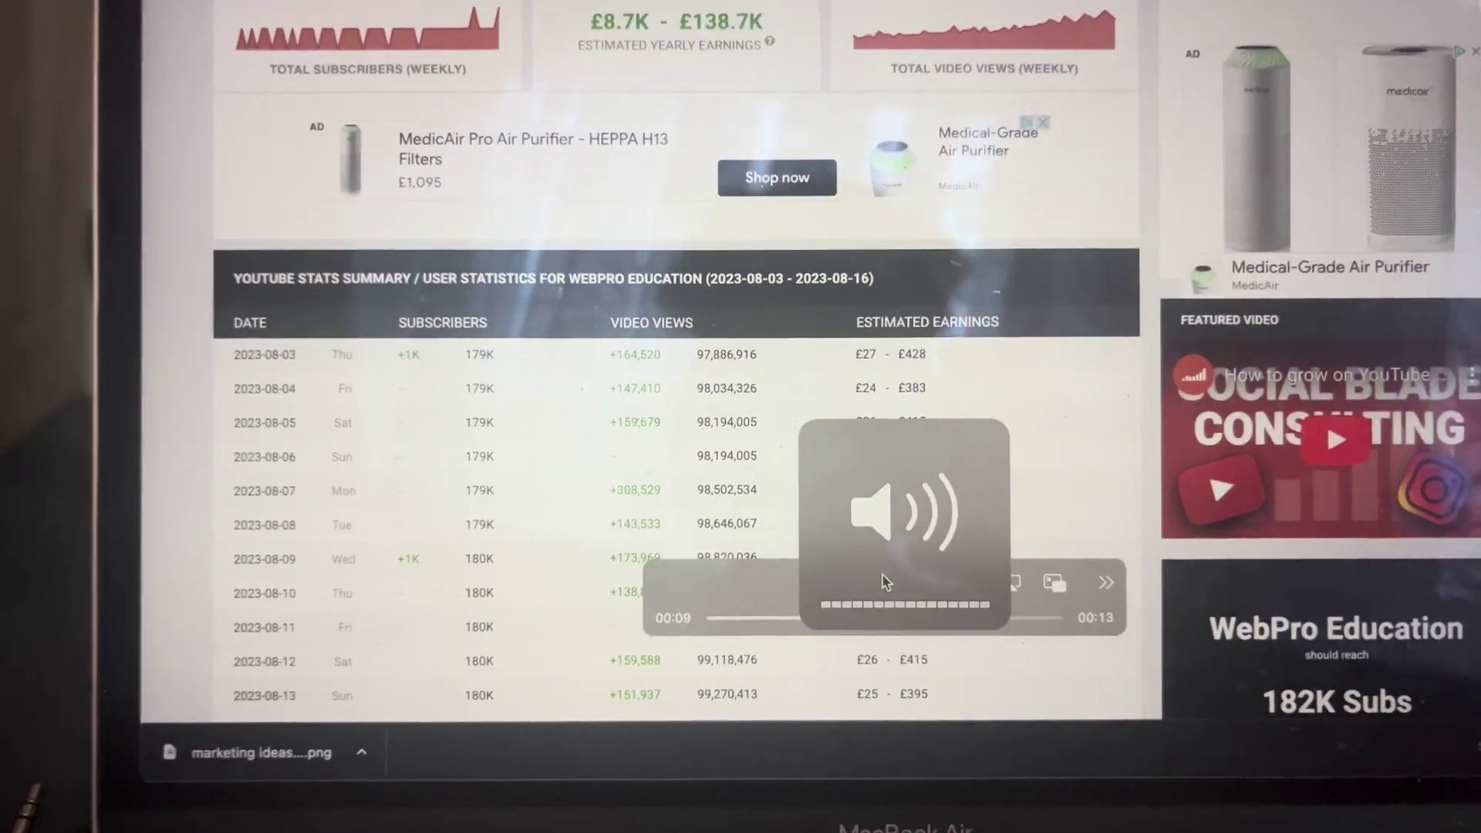